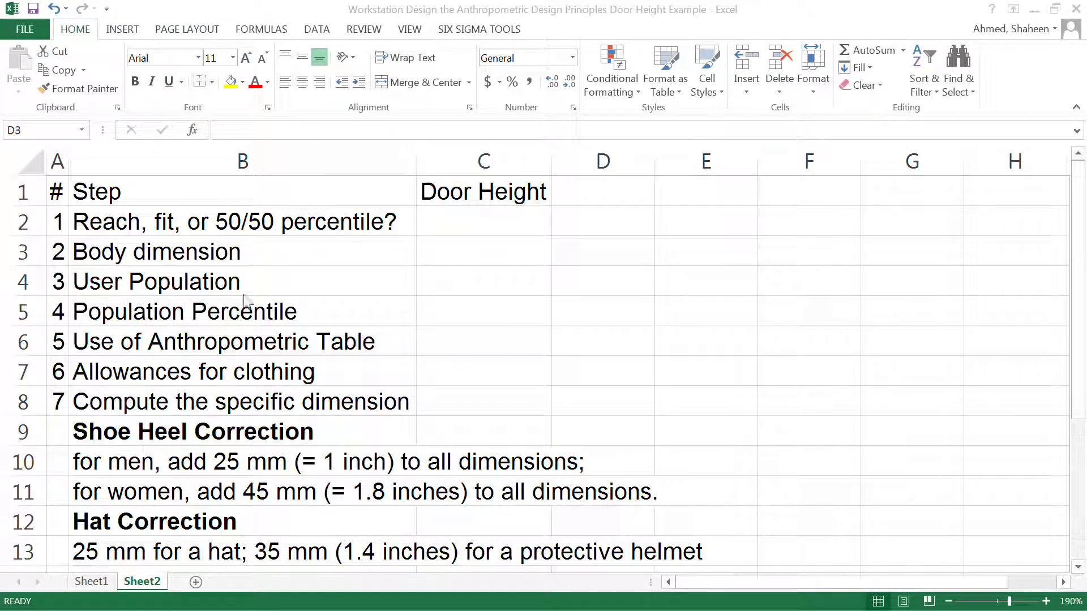
Enter Fit in C2, Stature in C3, and the note 'Standing Height' in D3
left_click(482, 221)
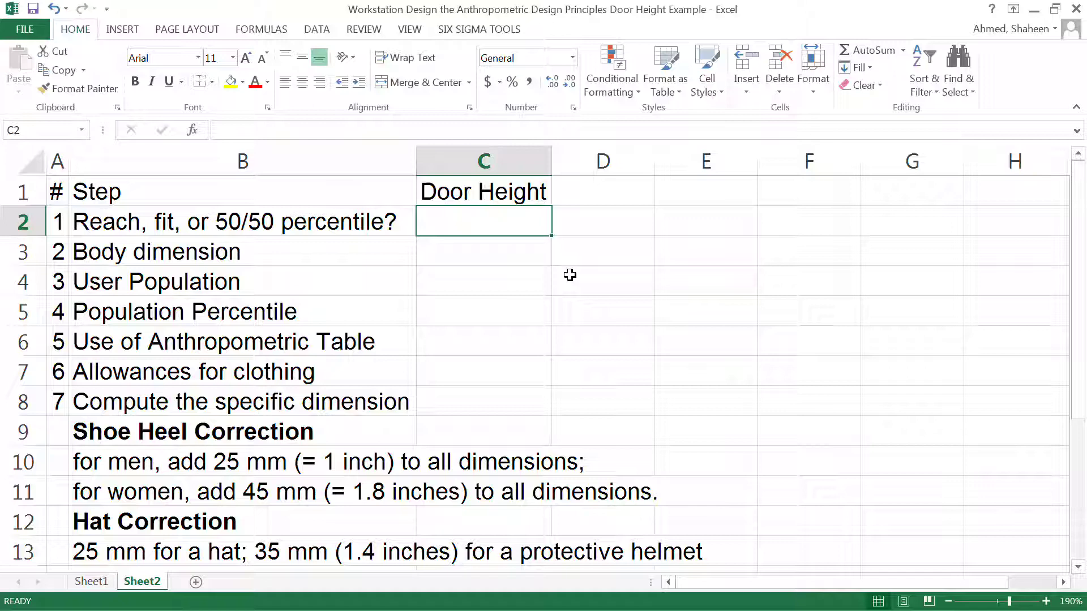
type("F")
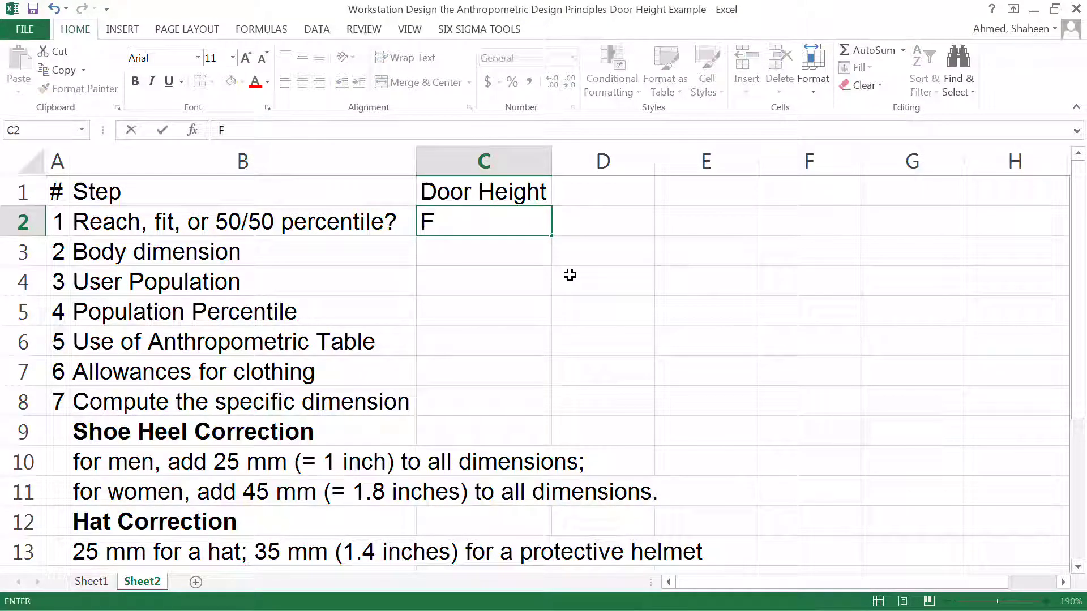
type("it")
key("Return")
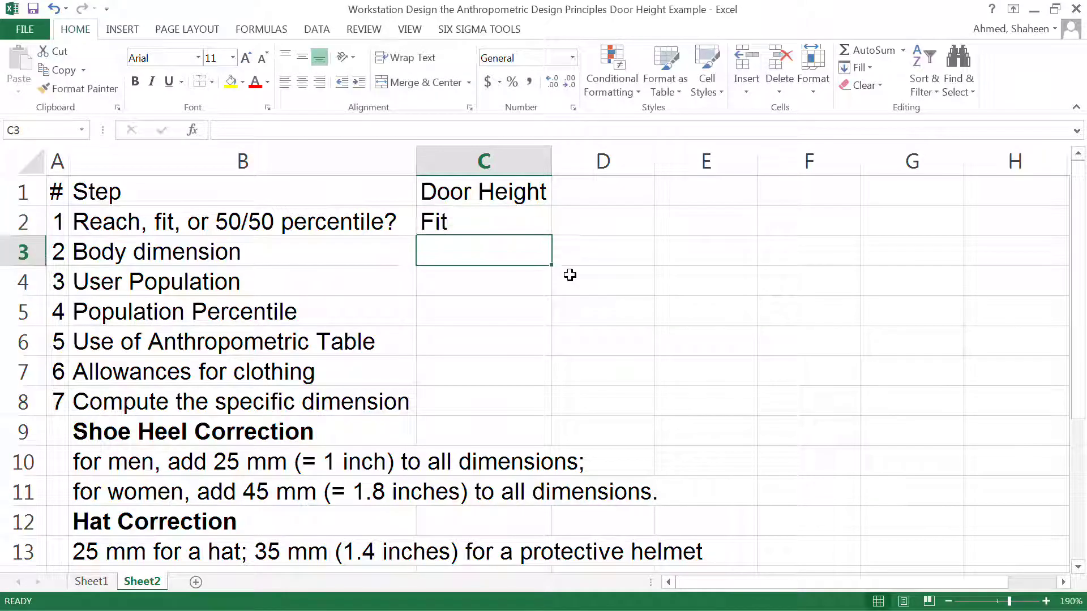
type("St")
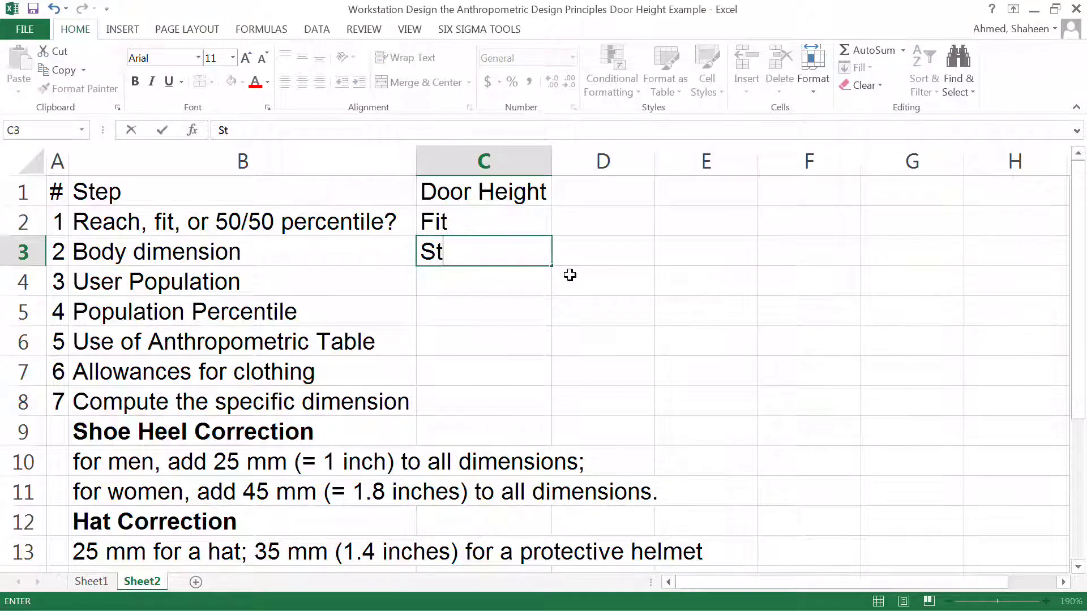
type("ature")
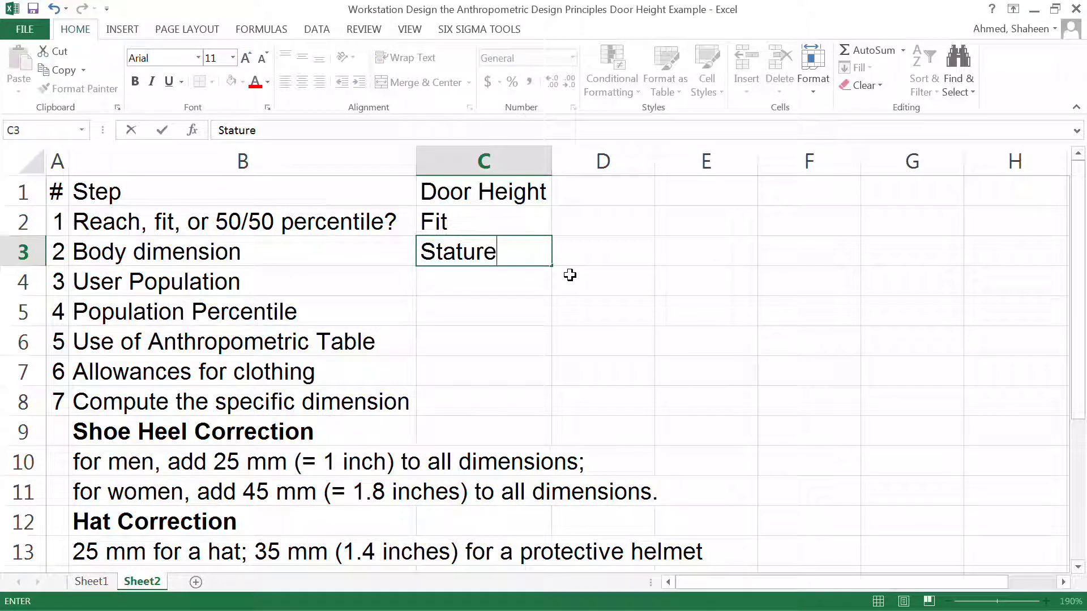
key("Tab")
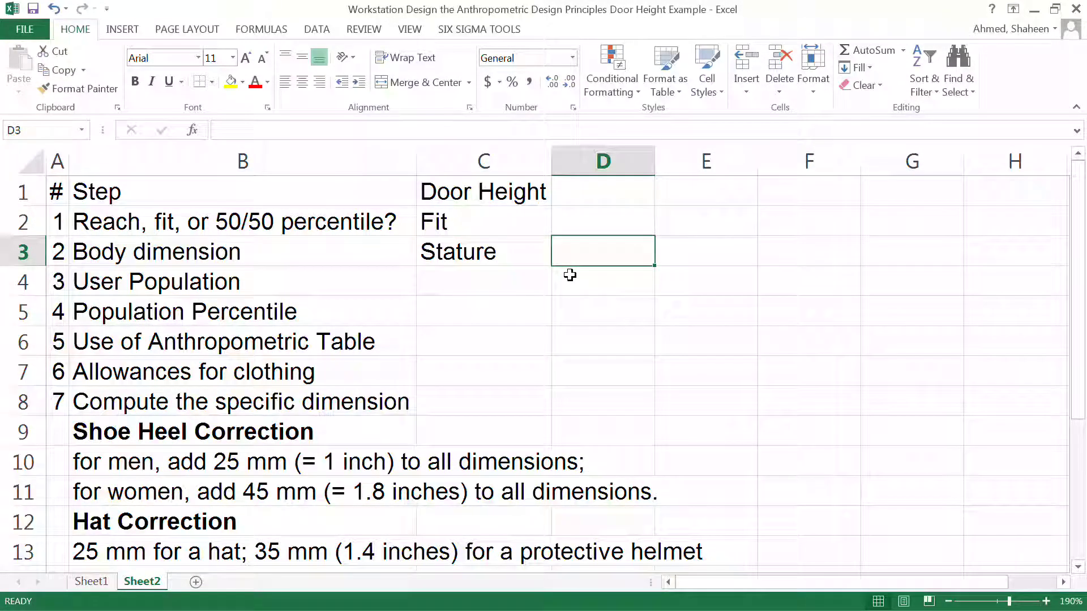
type("St")
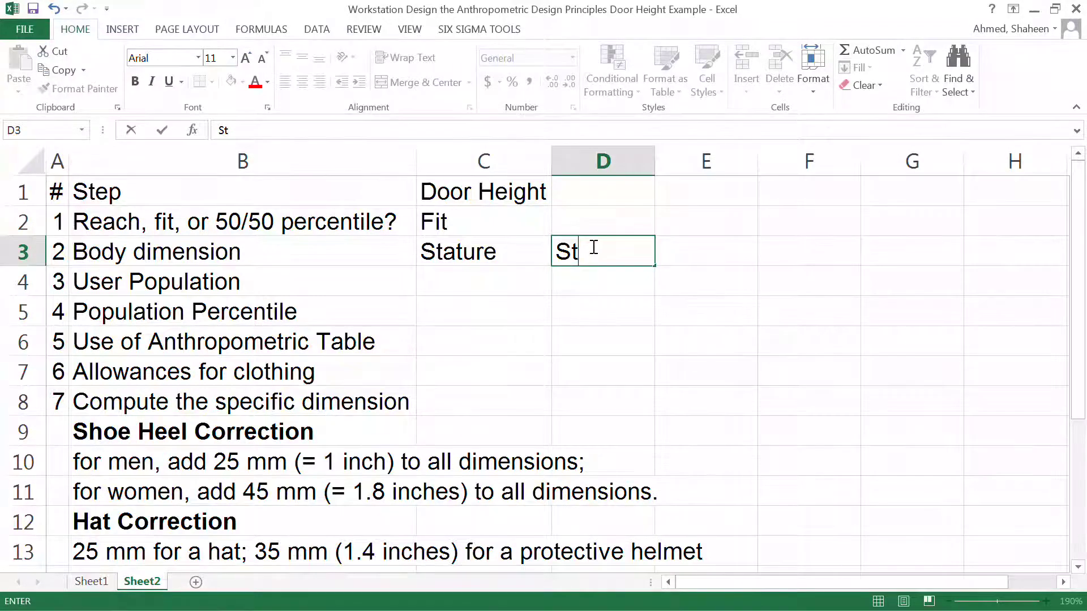
type("anding")
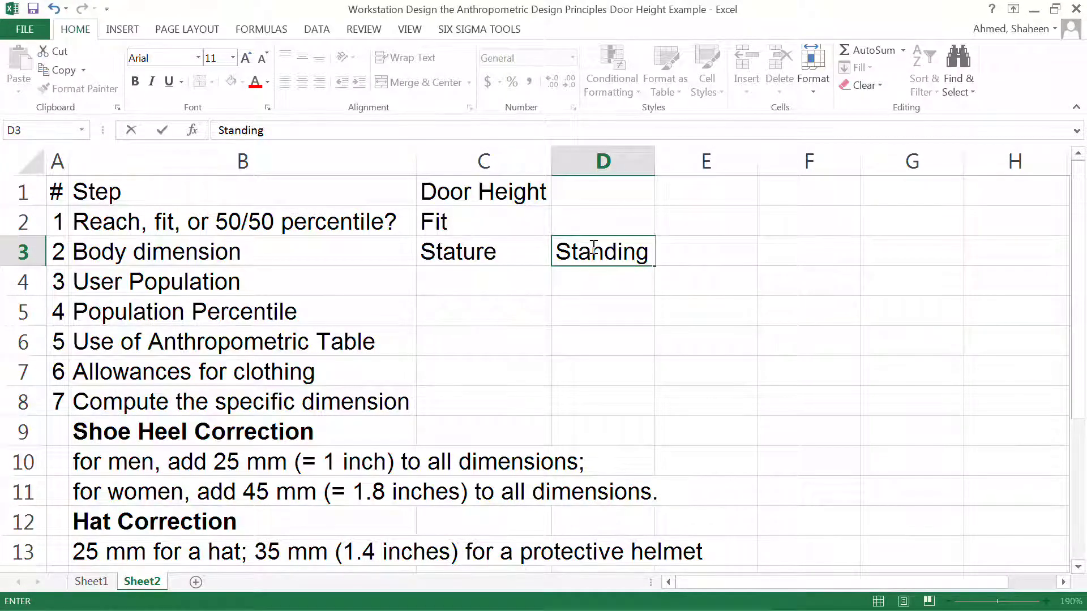
type(" Height")
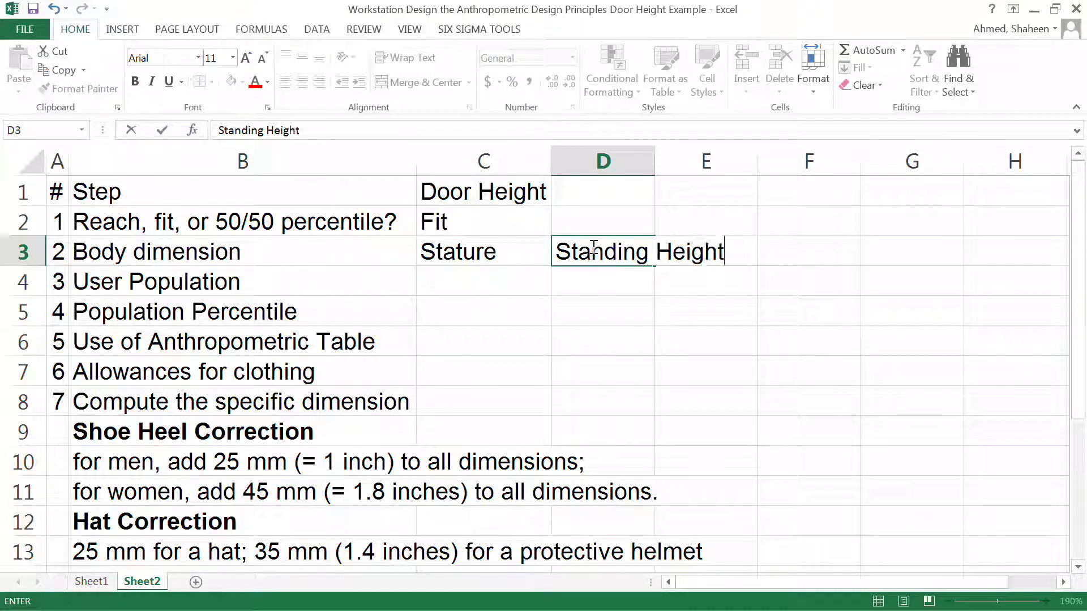
key("Return")
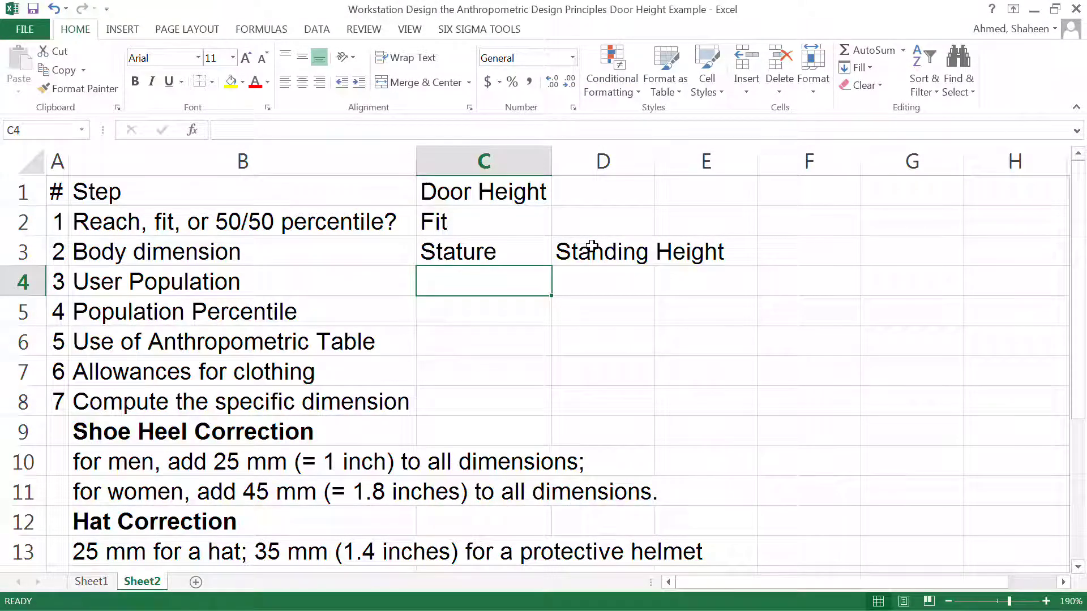
Enter Male in C4 and 99 (shown as 99%) in C5
type("Male")
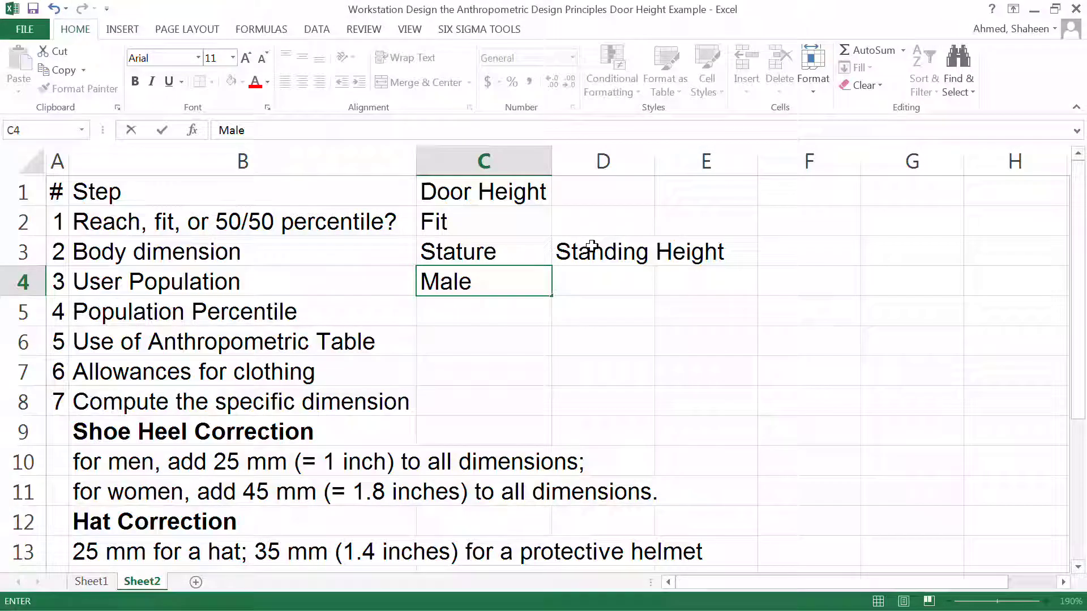
key("Return")
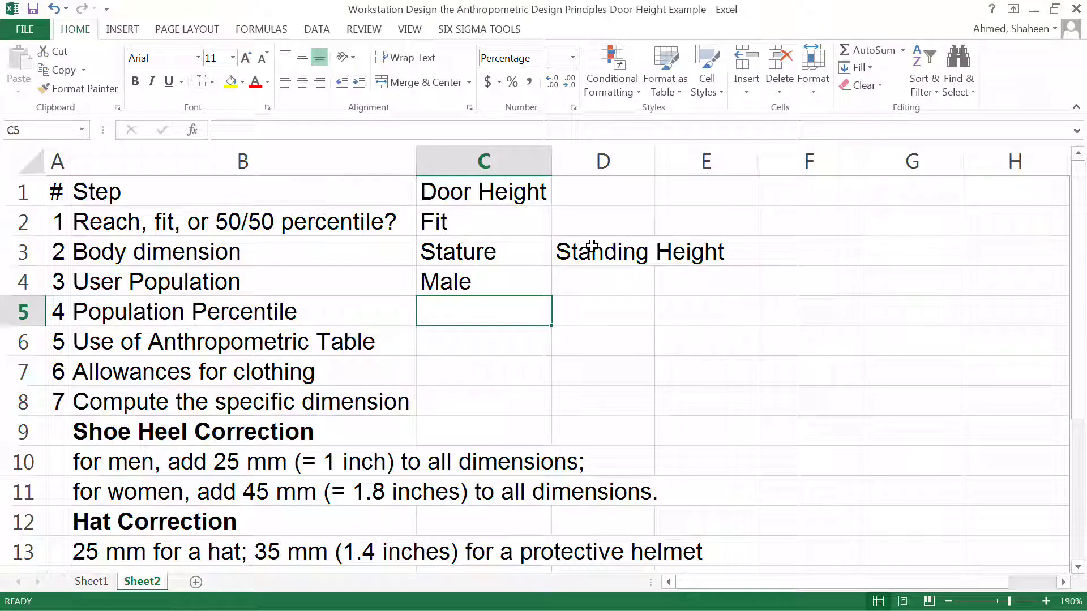
type("99")
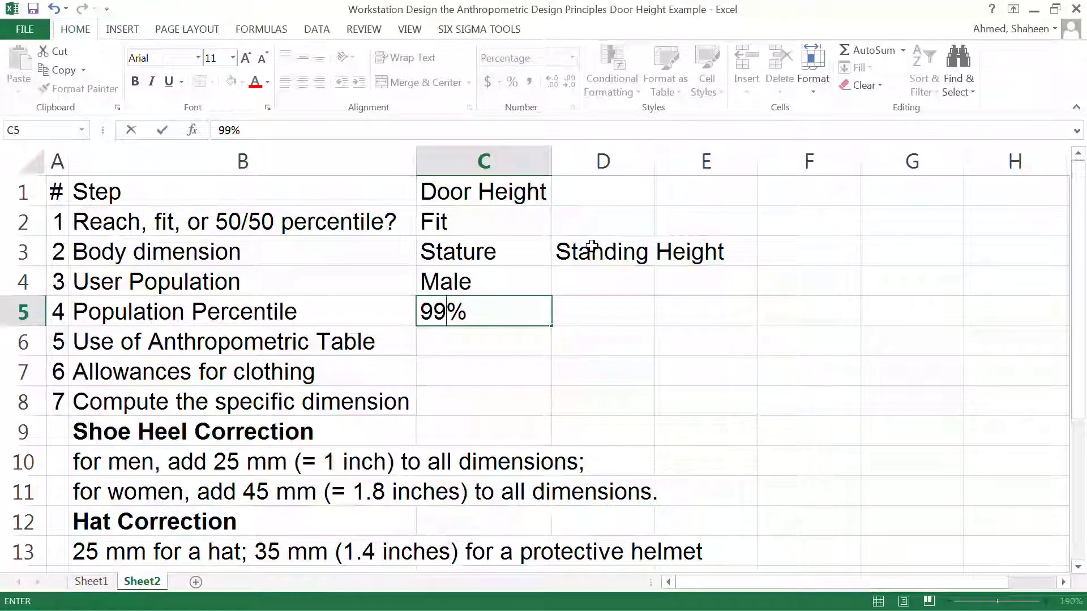
key("Return")
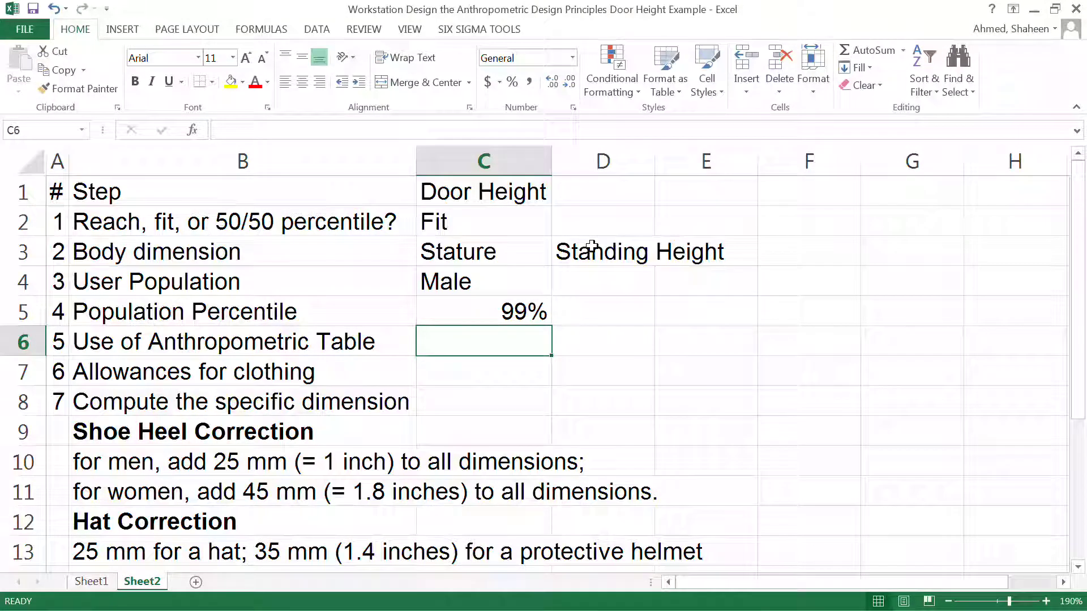
Copy the 99th-percentile male stature value 77.93 from the Sheet1 table
left_click(92, 581)
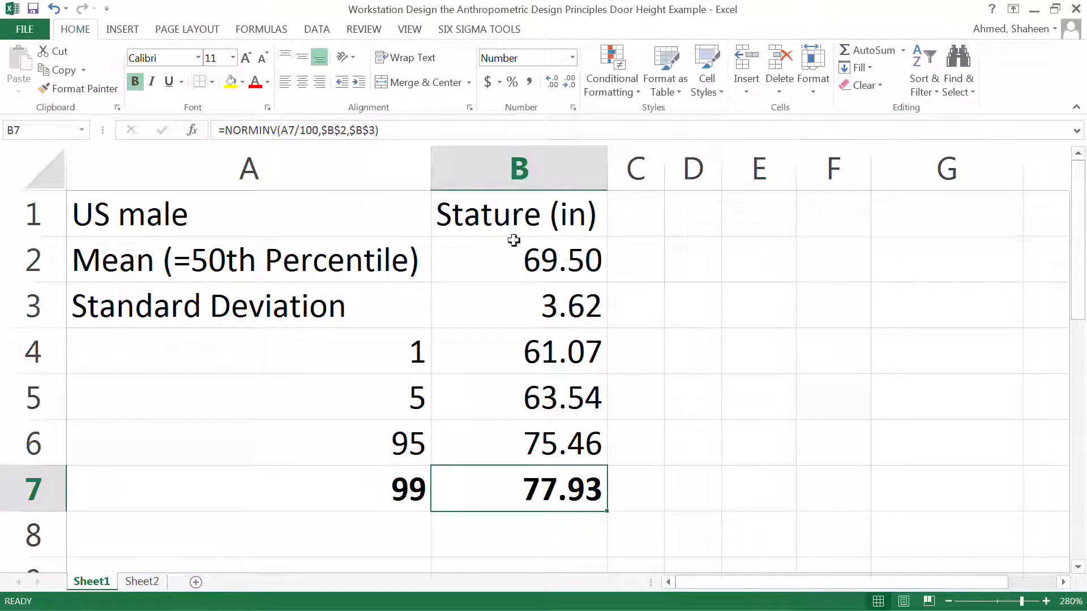
left_click_drag(135, 220, 552, 494)
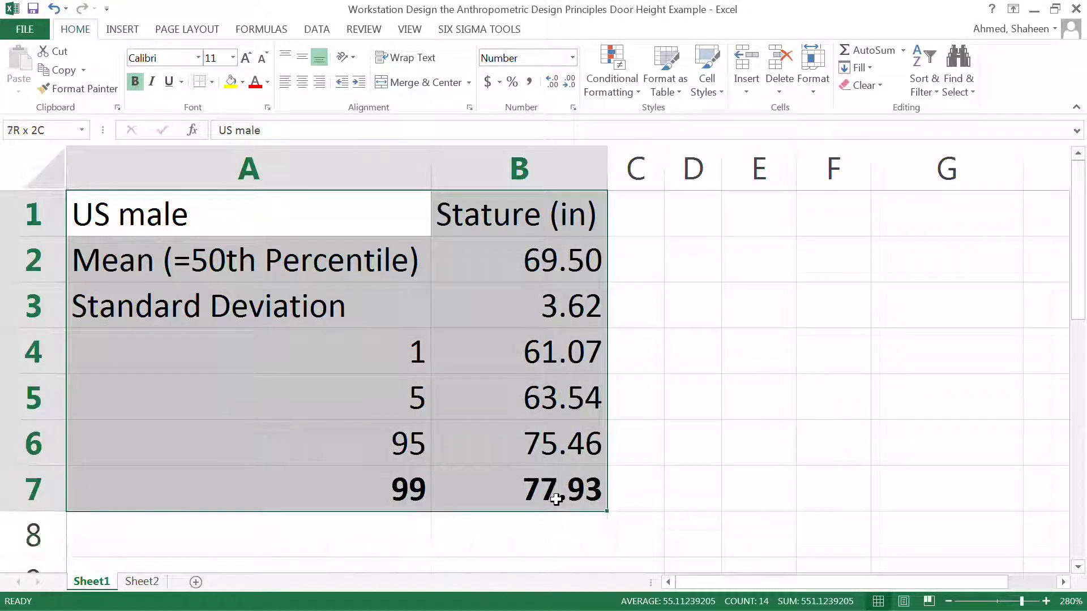
left_click(559, 490)
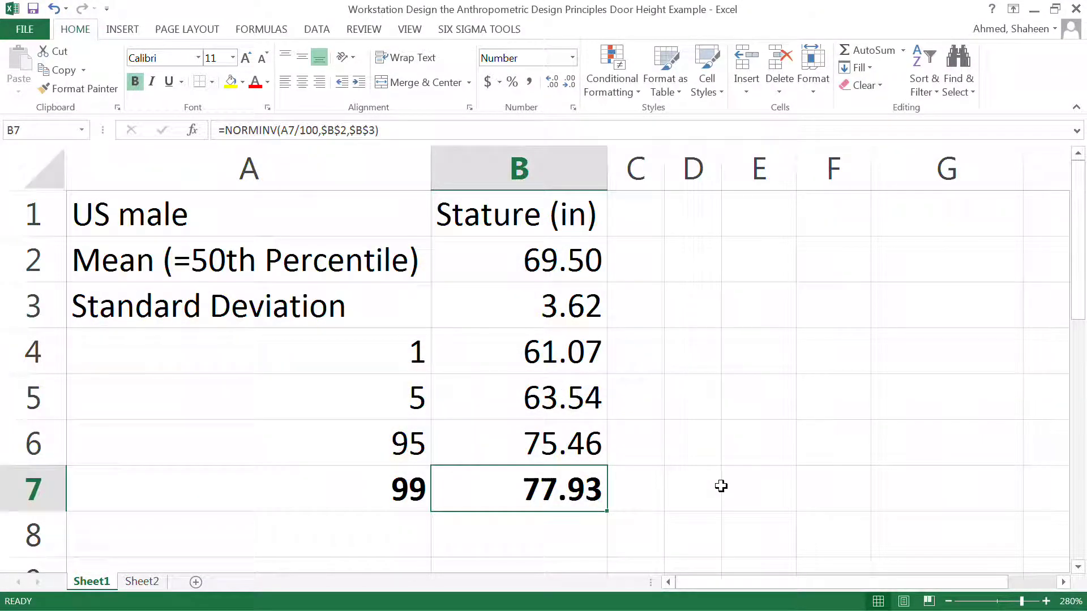
key("ctrl+c")
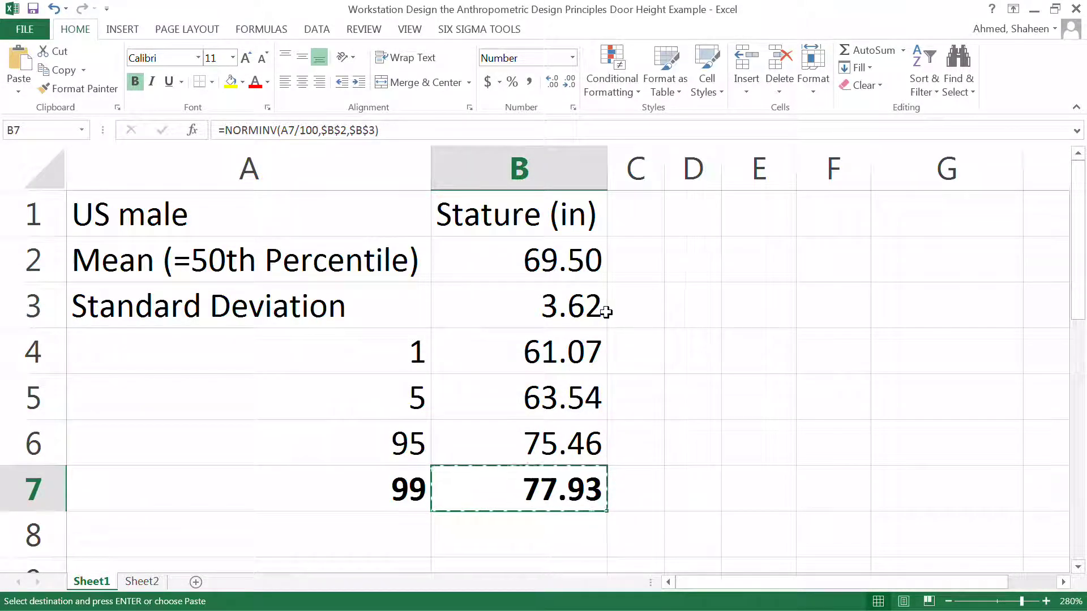
left_click(267, 251)
left_click_drag(343, 286, 590, 306)
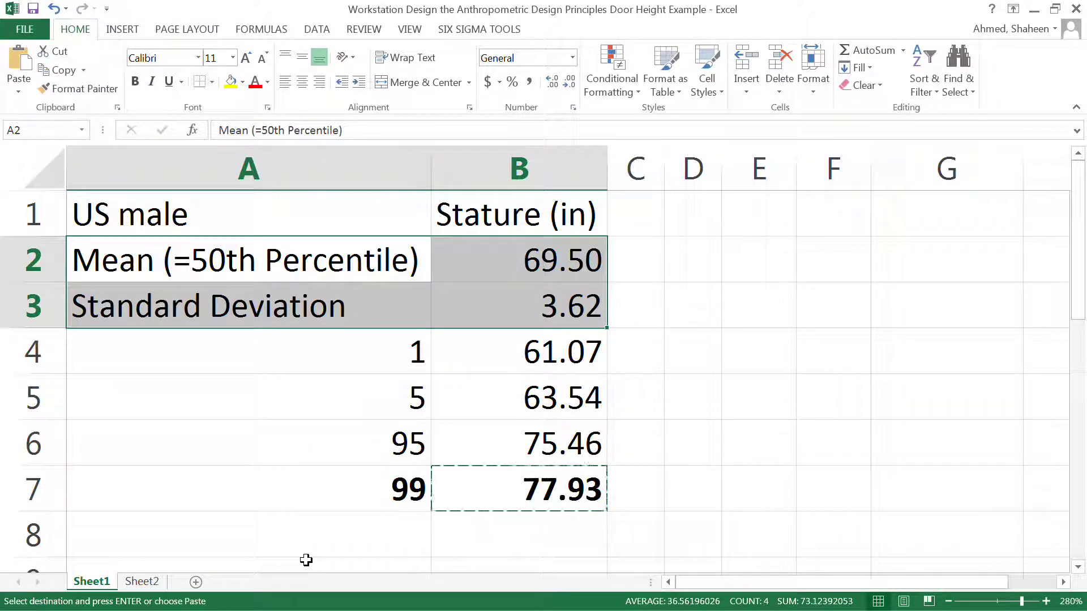
Paste 77.9305 as a plain value into C6 on the door height sheet
left_click(142, 582)
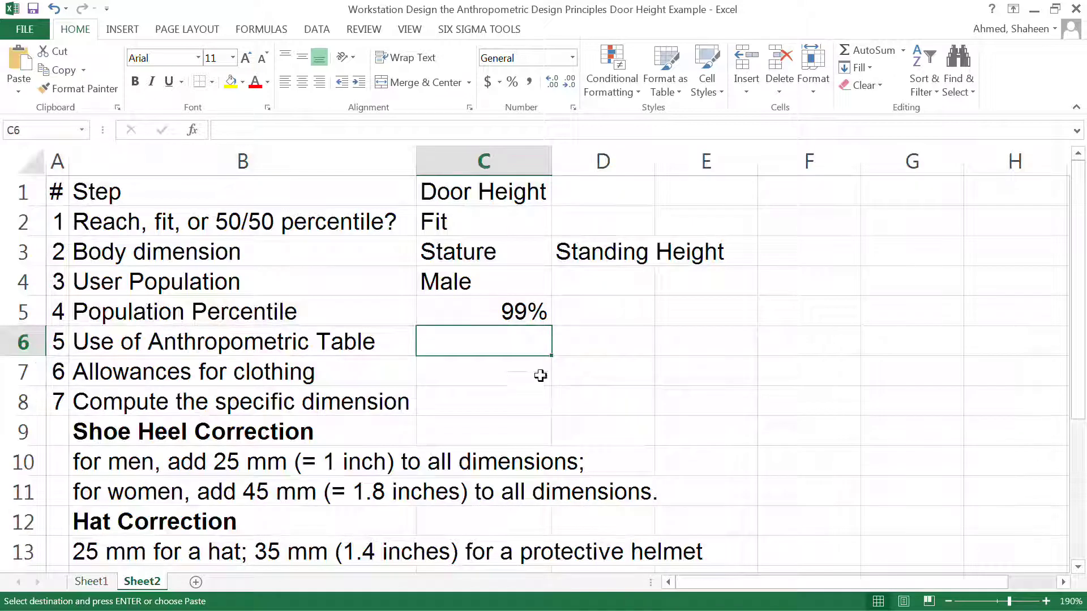
right_click(490, 353)
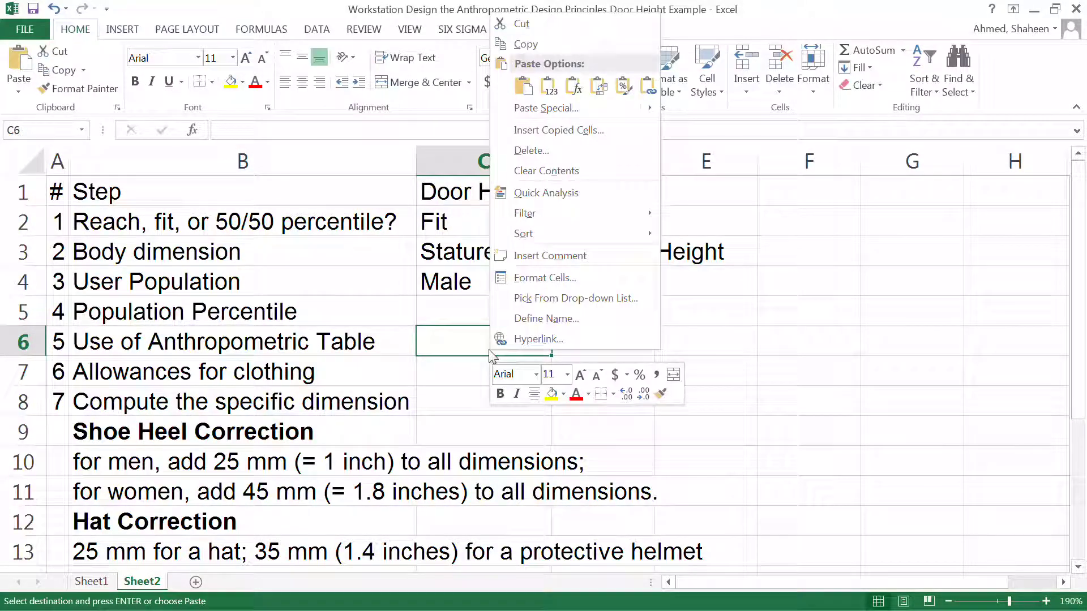
left_click(548, 86)
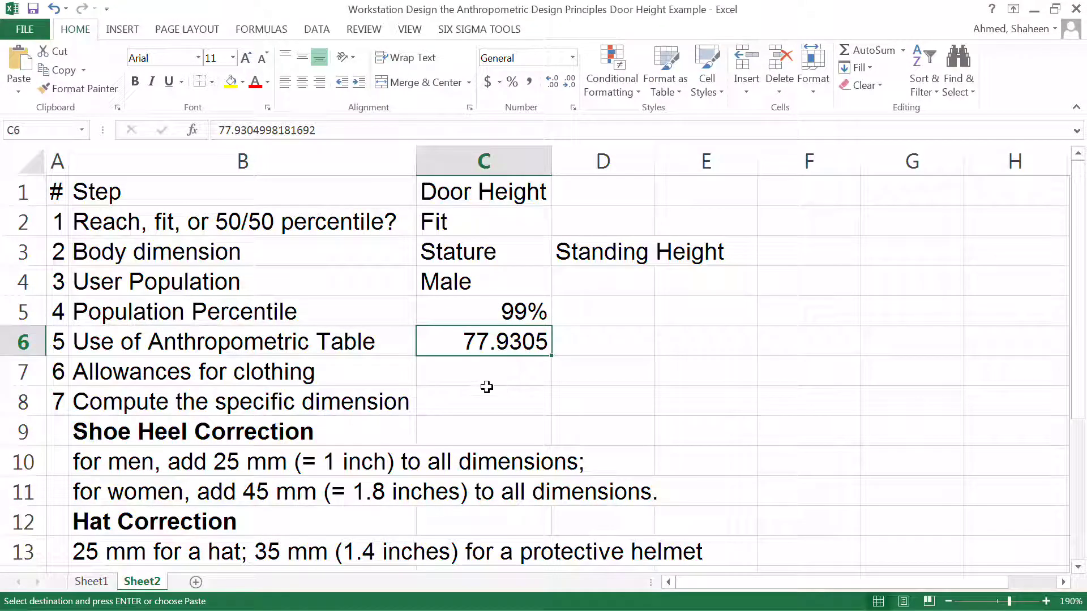
left_click(538, 378)
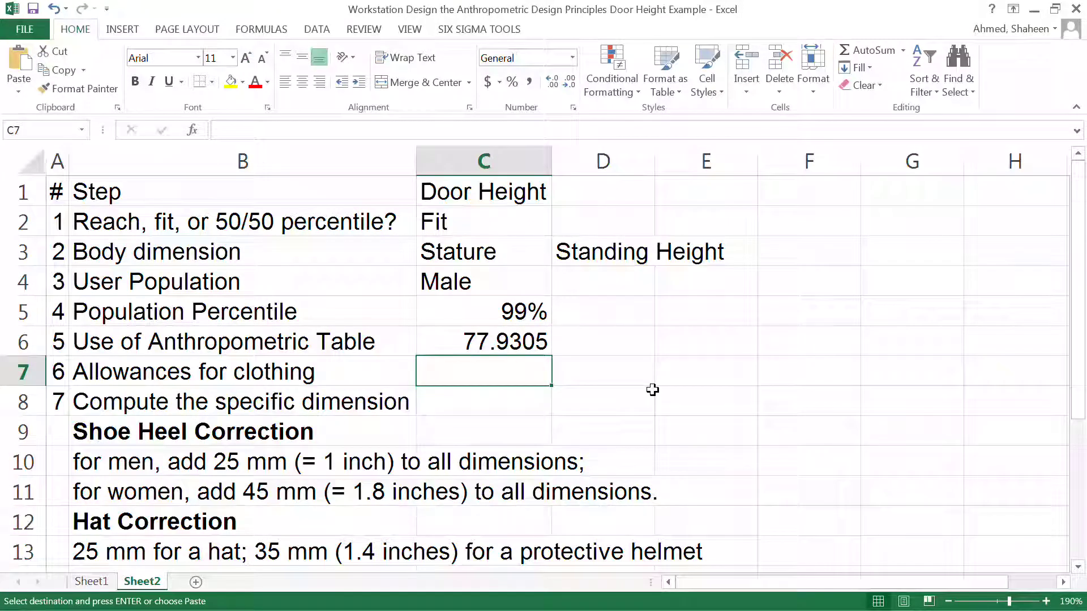
Enter =1+1.4 in C7 for a 2.4 clothing allowance, using the correction notes
left_click(107, 437)
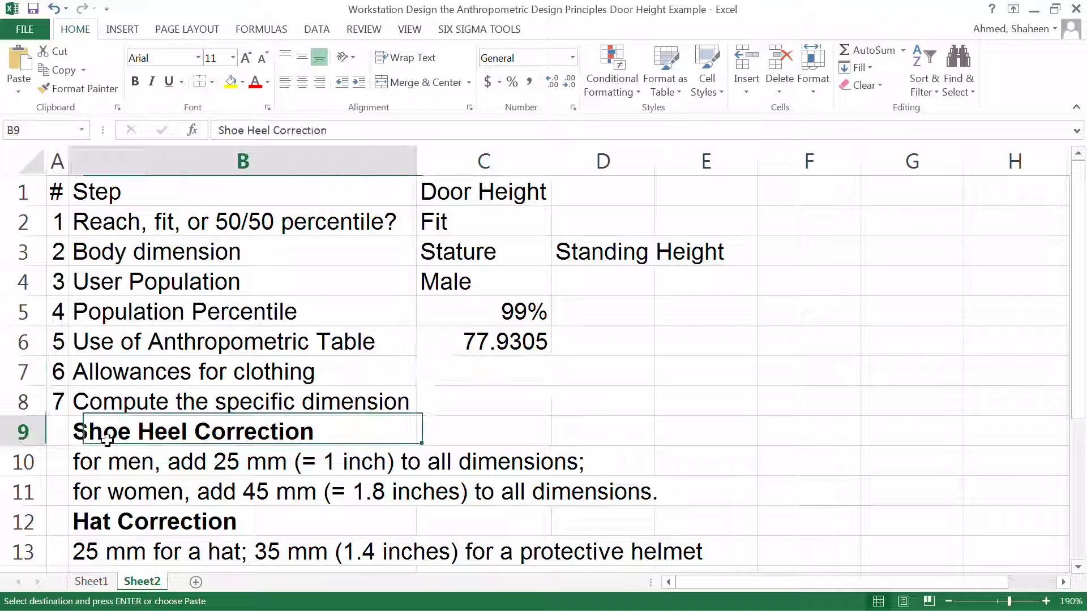
left_click_drag(108, 437, 602, 555)
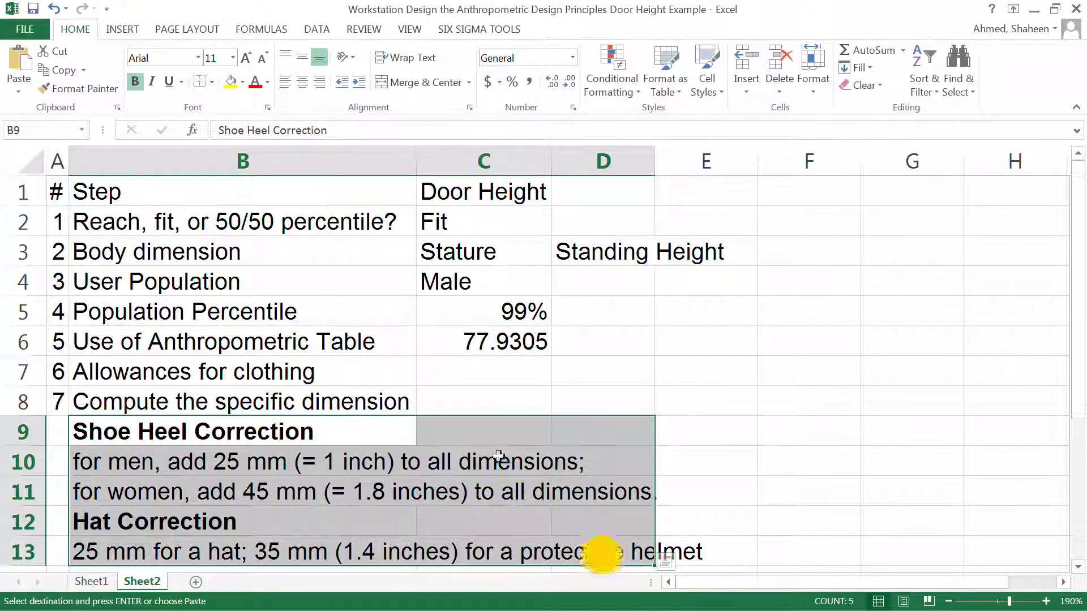
left_click(484, 372)
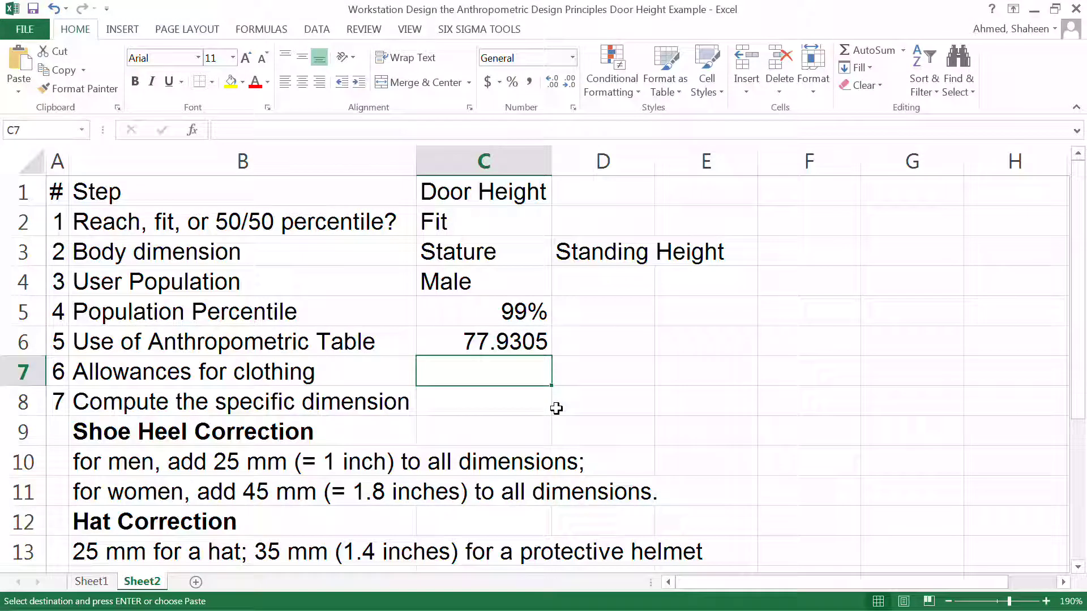
type("=")
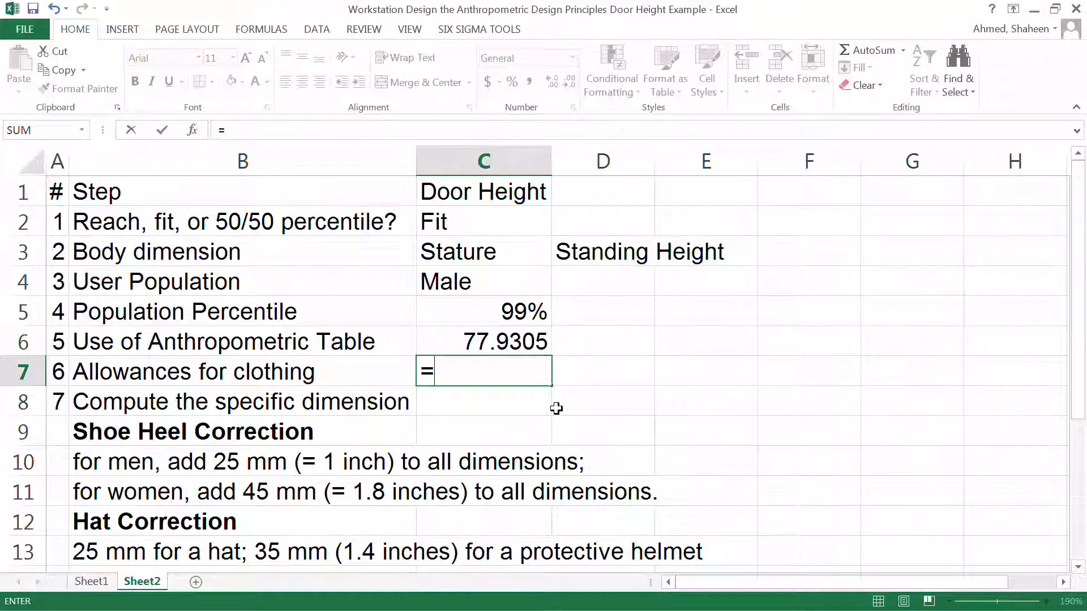
type("1+")
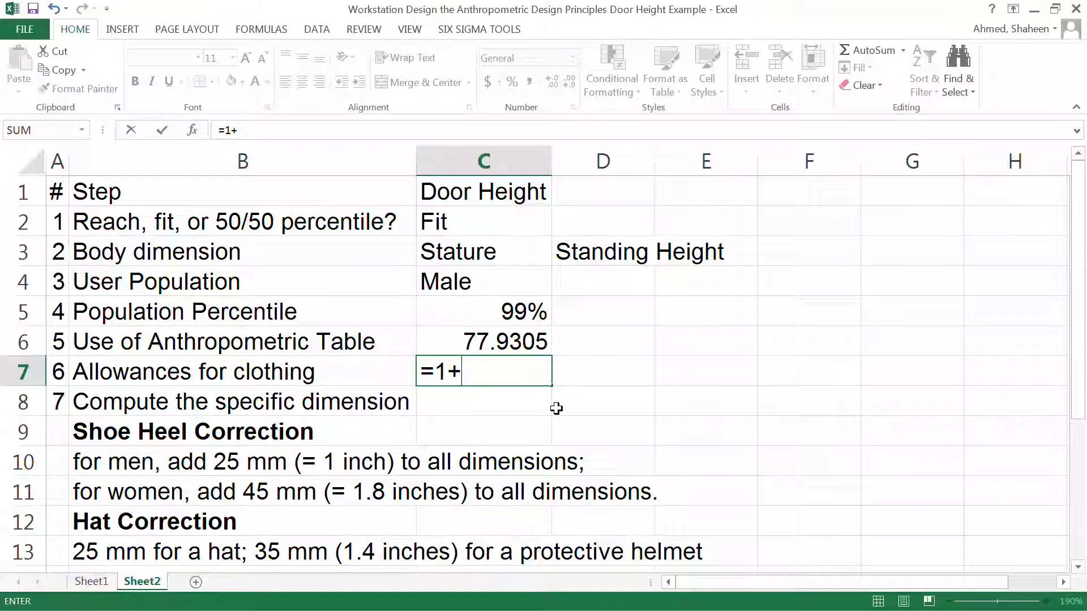
type("1.4")
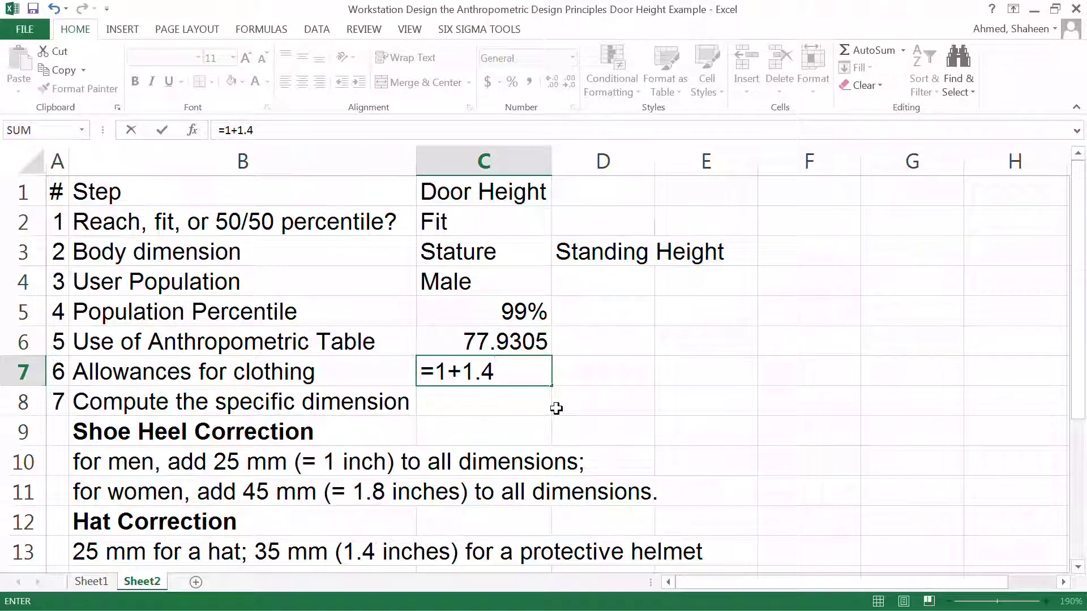
key("Return")
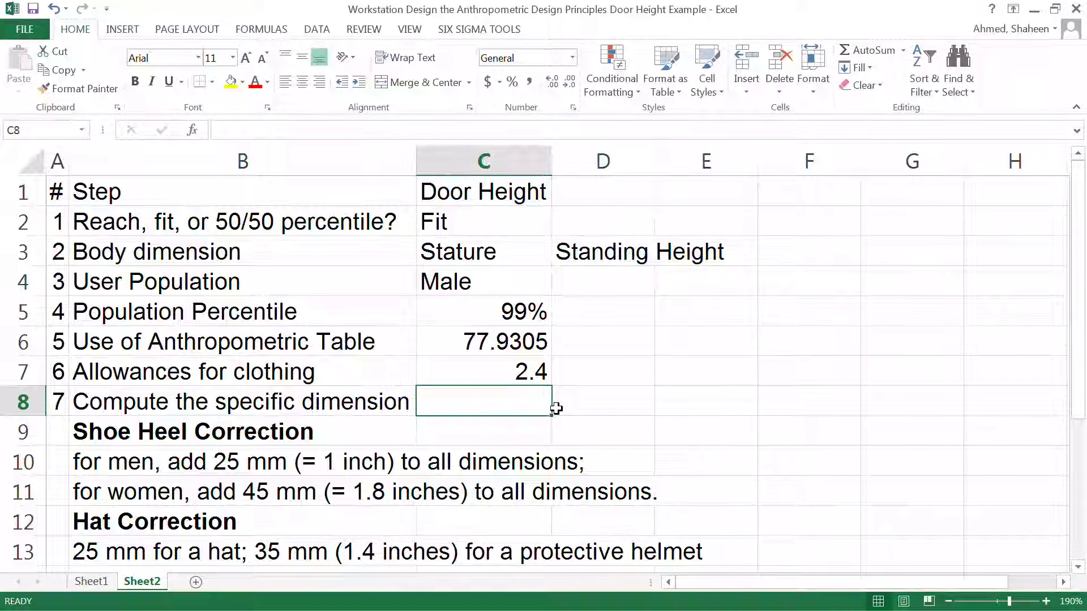
Enter =SUM(C6:C7) in C8 to total 80.3305
type("=sum")
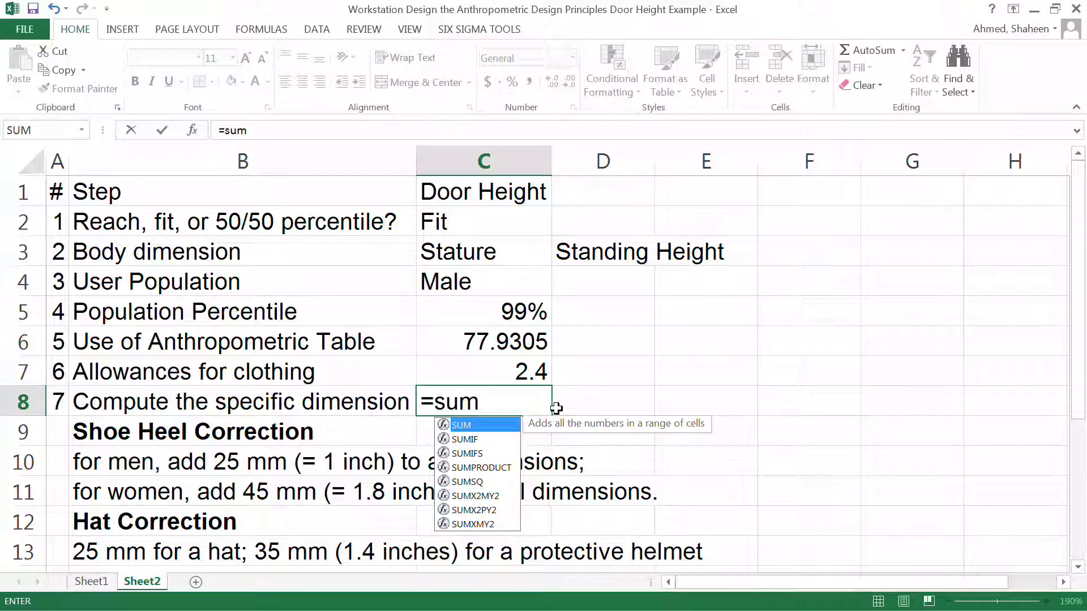
type("(")
left_click_drag(526, 354, 527, 369)
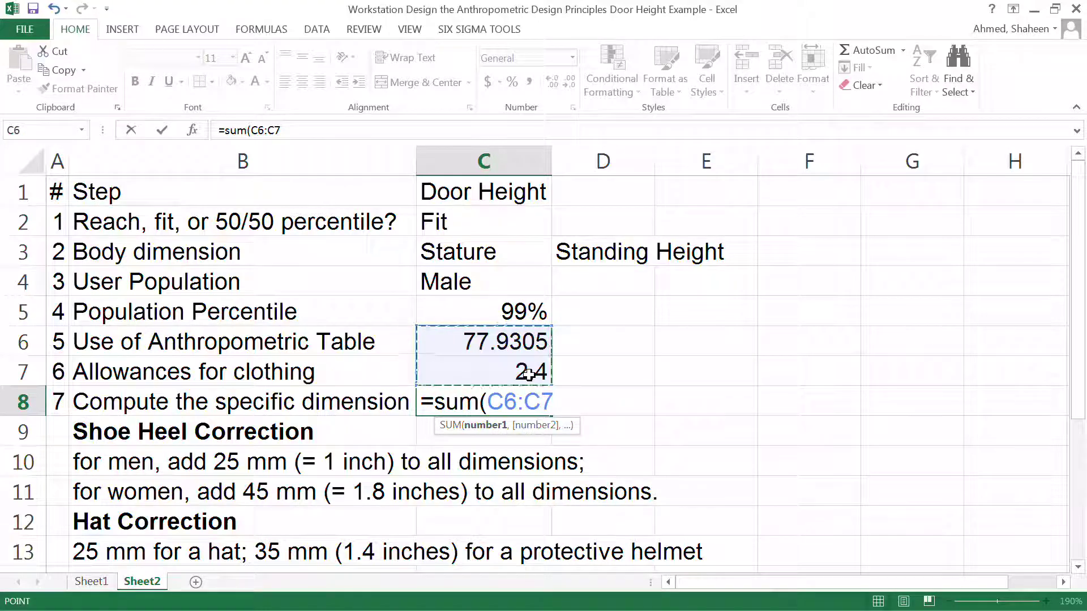
key("Return")
Add the note 'Classroom height.' in D8
left_click(615, 402)
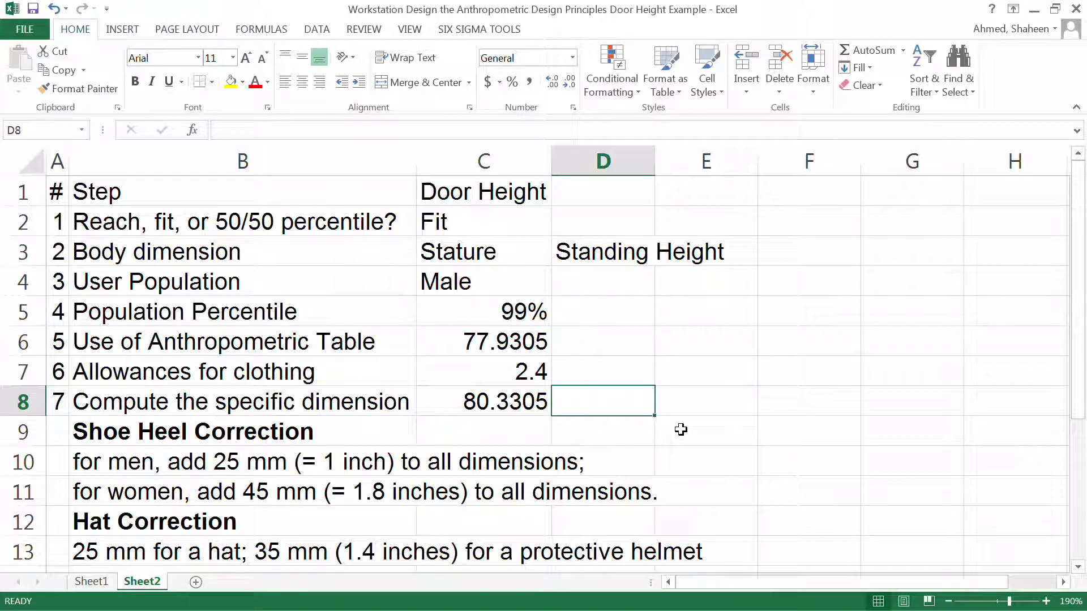
type("Cl")
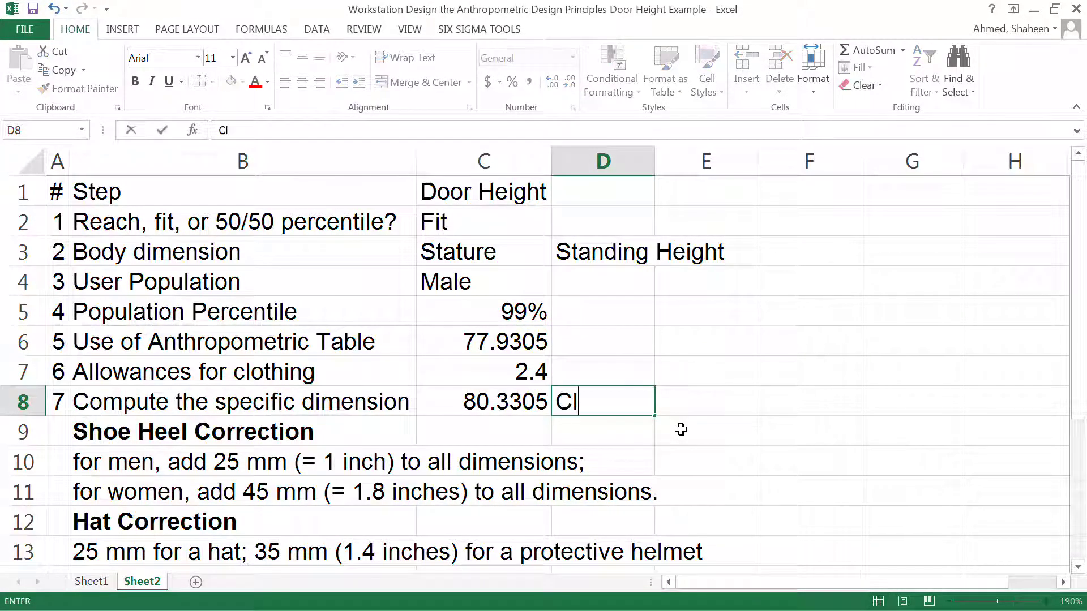
type("ass door")
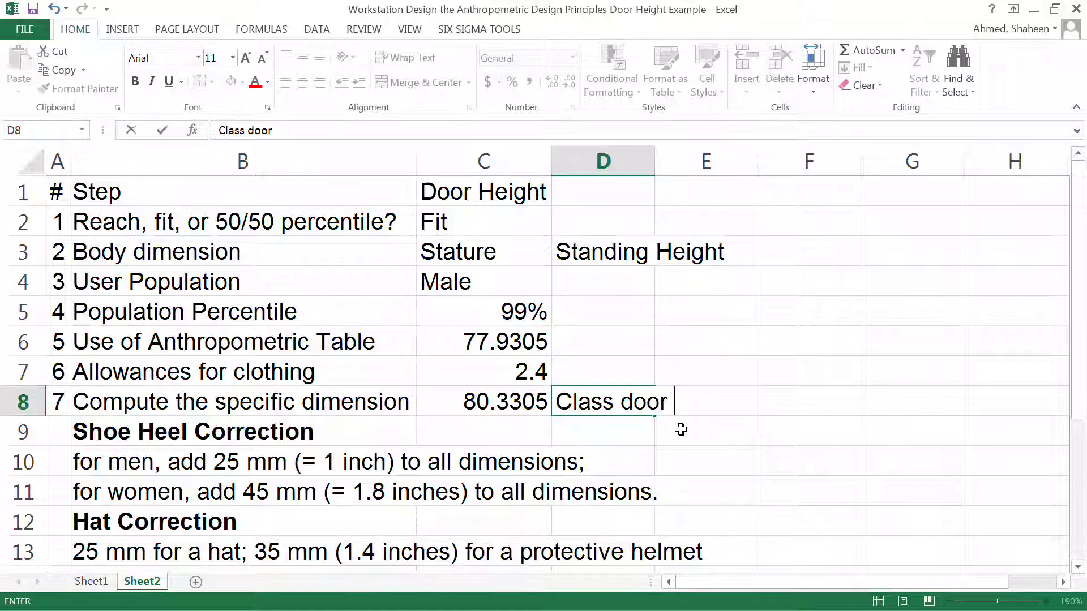
key("BackSpace")
key("BackSpace")
key("BackSpace")
key("BackSpace")
key("BackSpace")
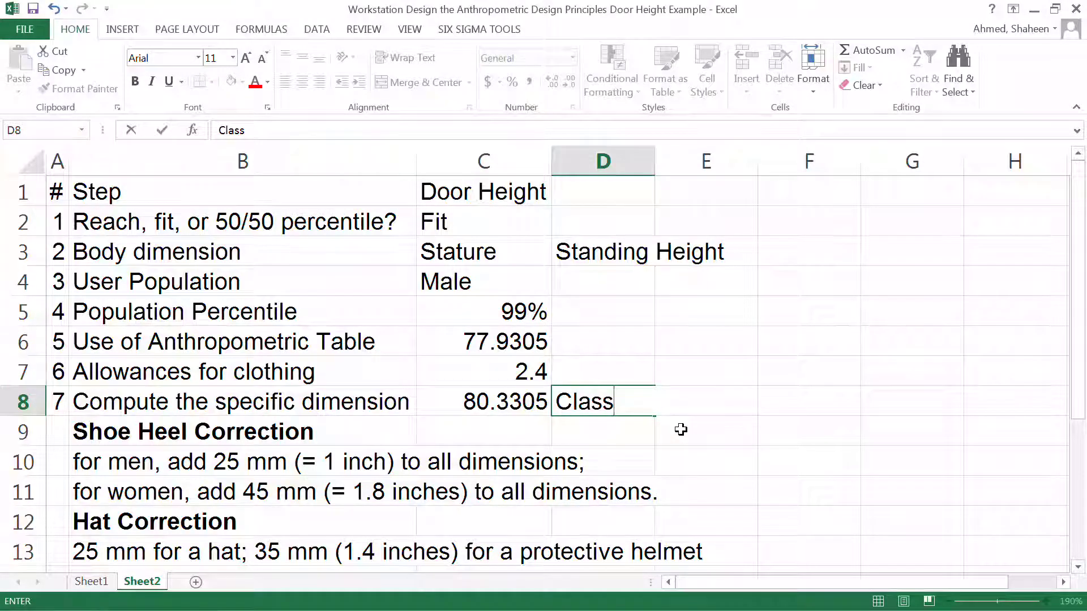
type("room height.")
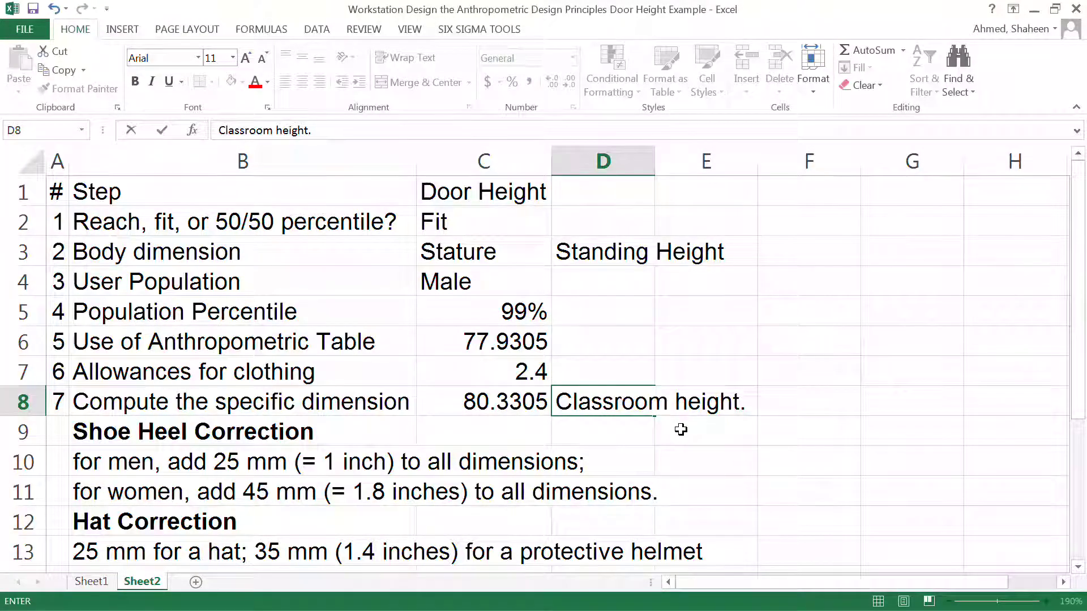
key("Return")
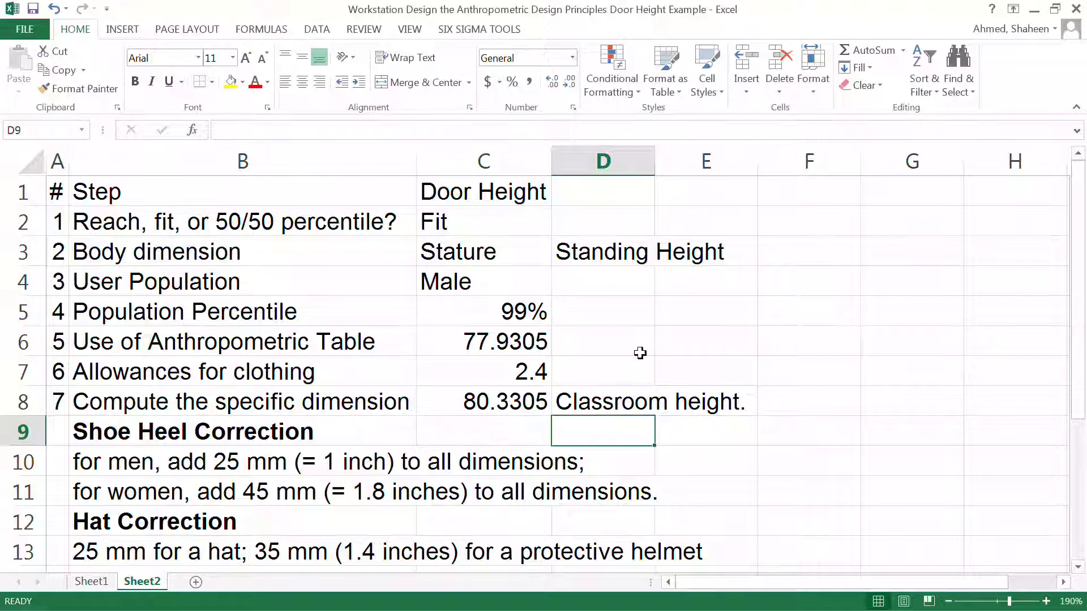
left_click(549, 410)
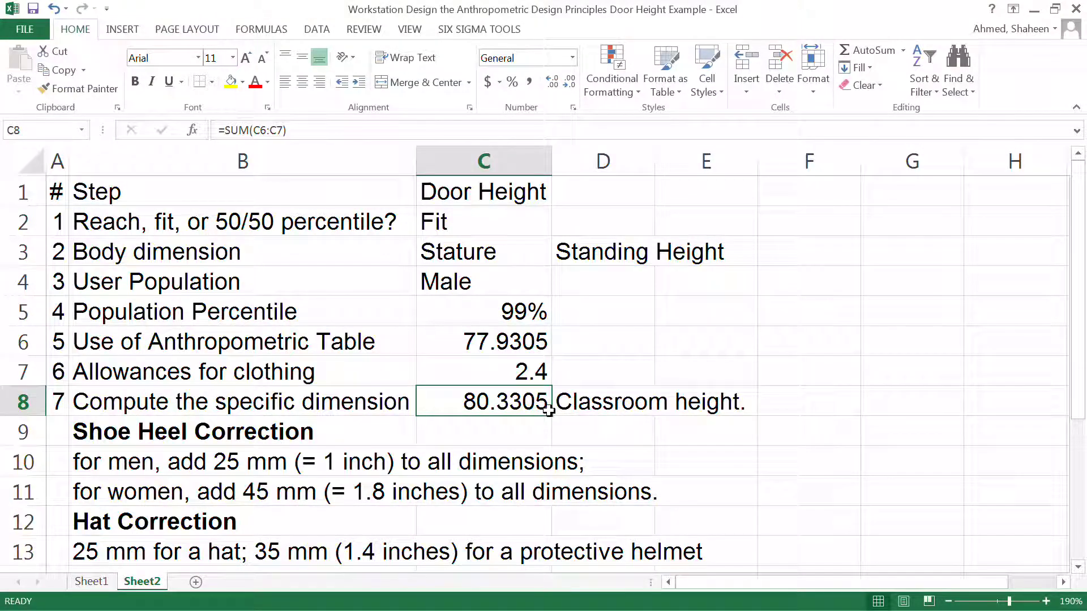